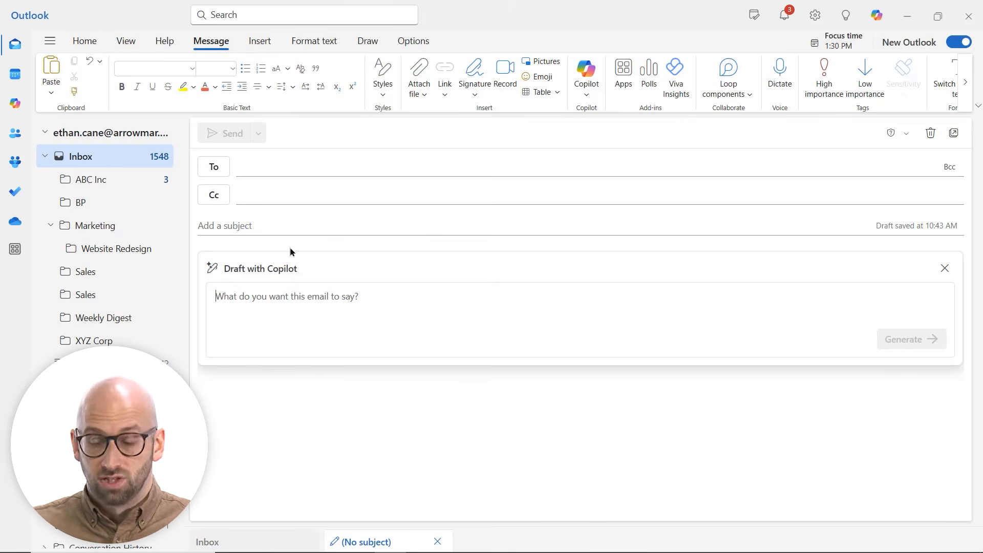
click(286, 303)
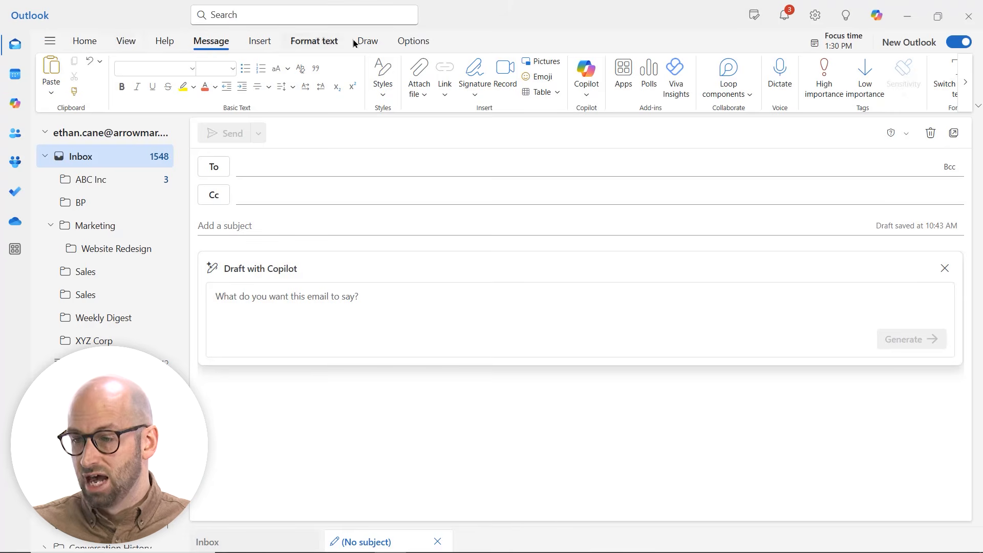
click(93, 41)
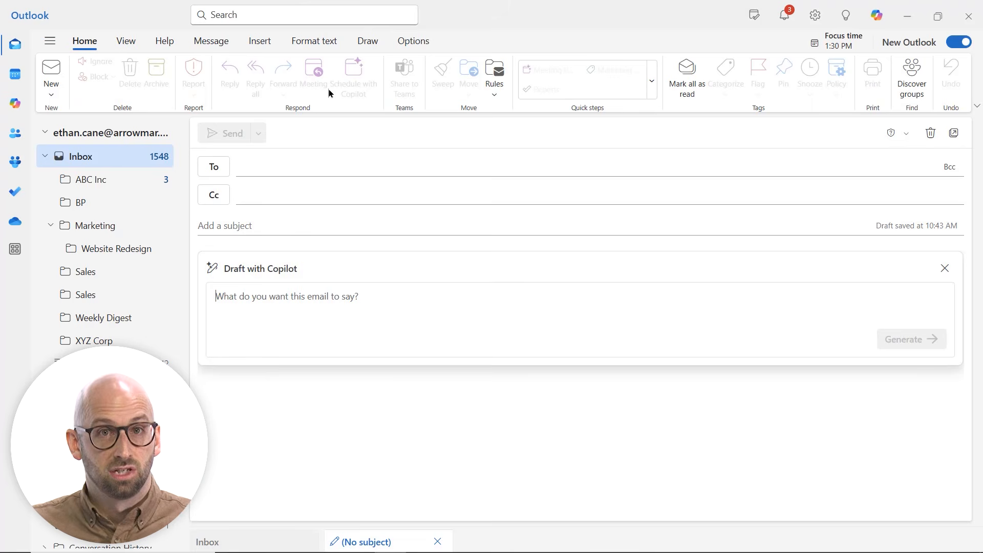
click(207, 42)
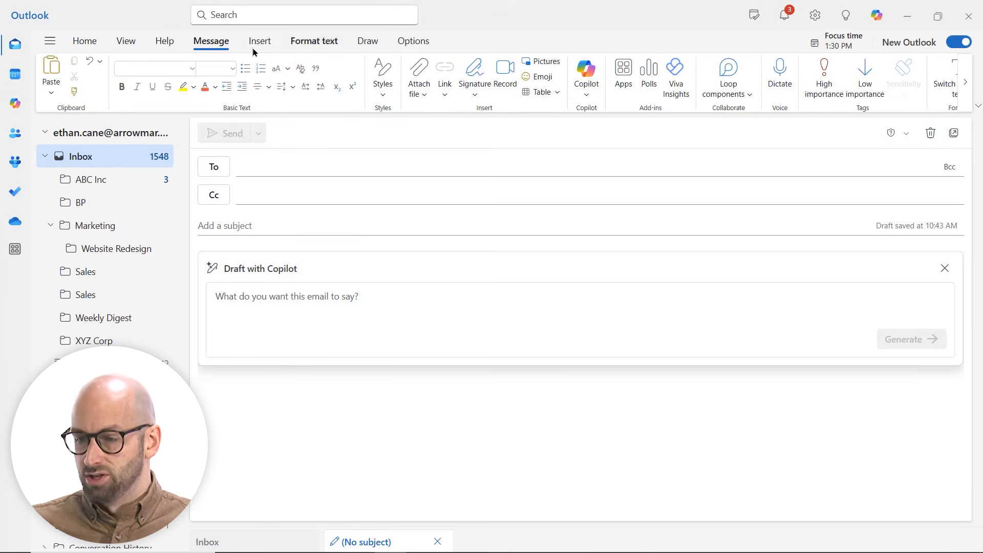
click(586, 95)
Write a Copilot draft prompt saying you want to remind the two colleagues about the upcoming meeting next Wednesday
click(299, 319)
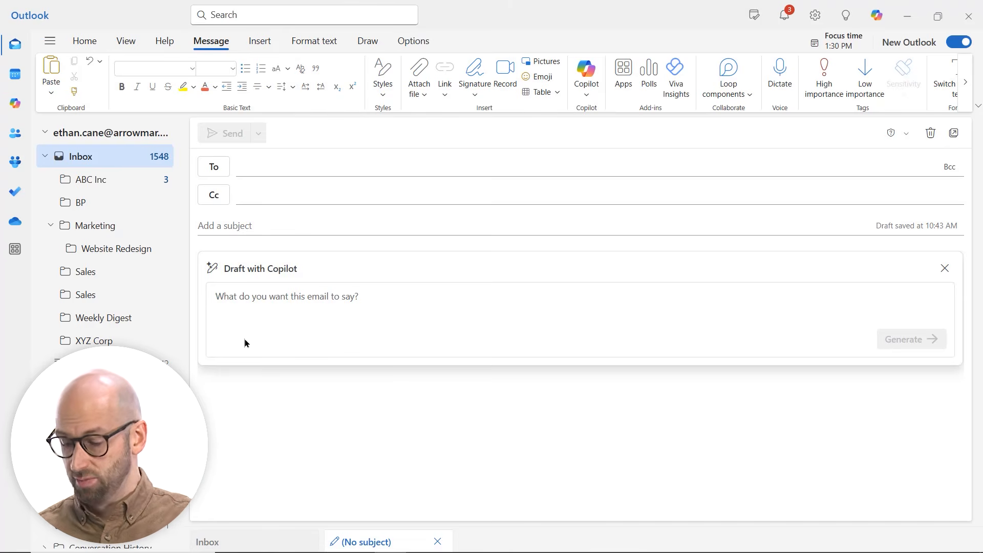
text(I want to )
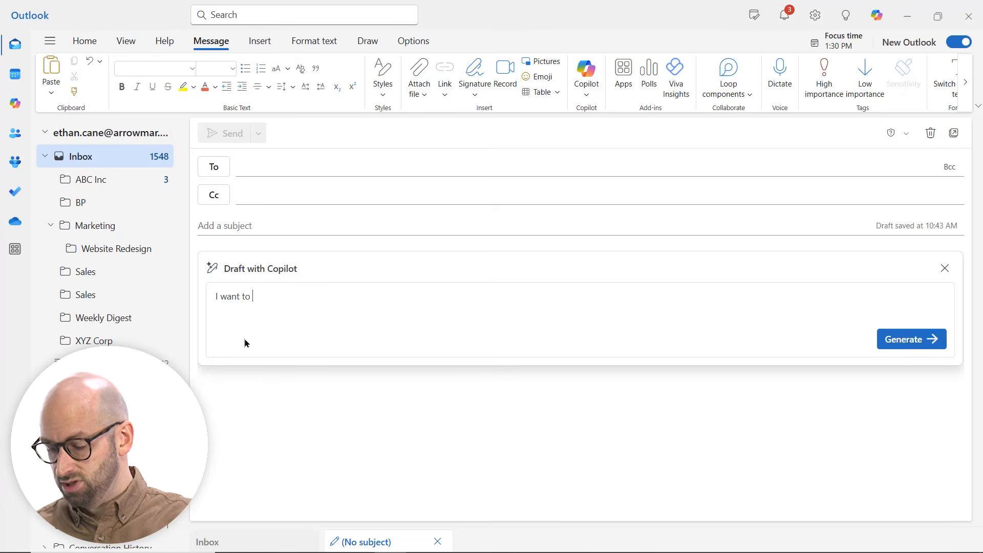
text(remin)
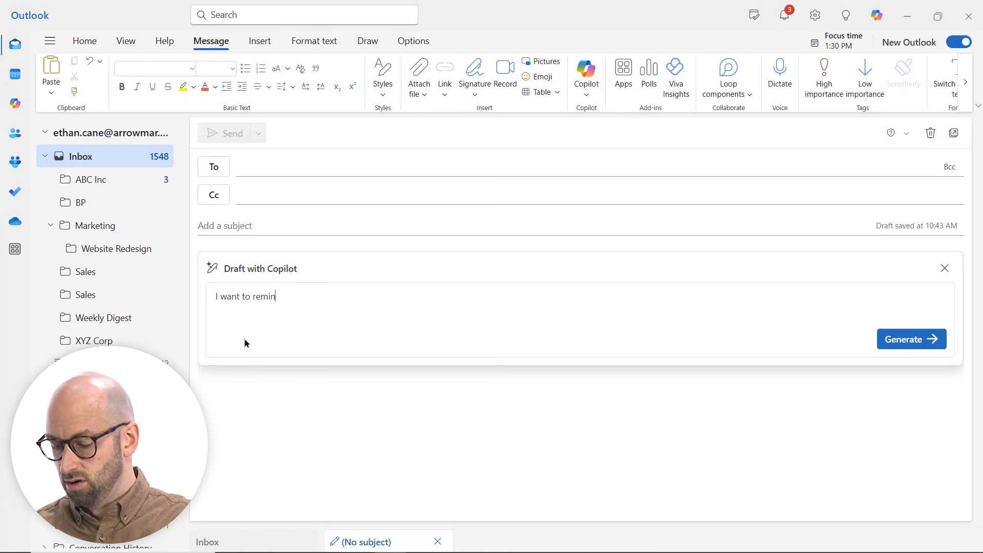
text(d Carlos )
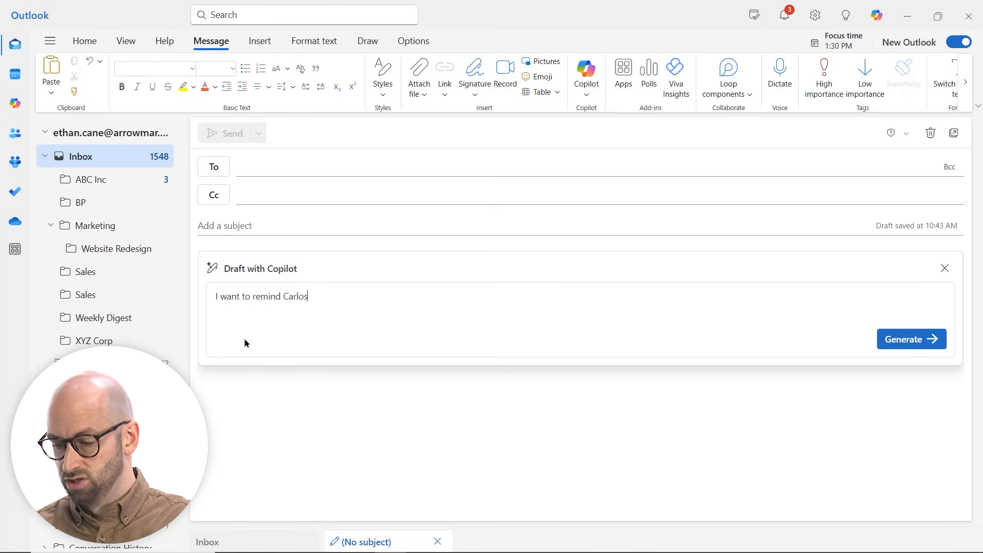
text(and E)
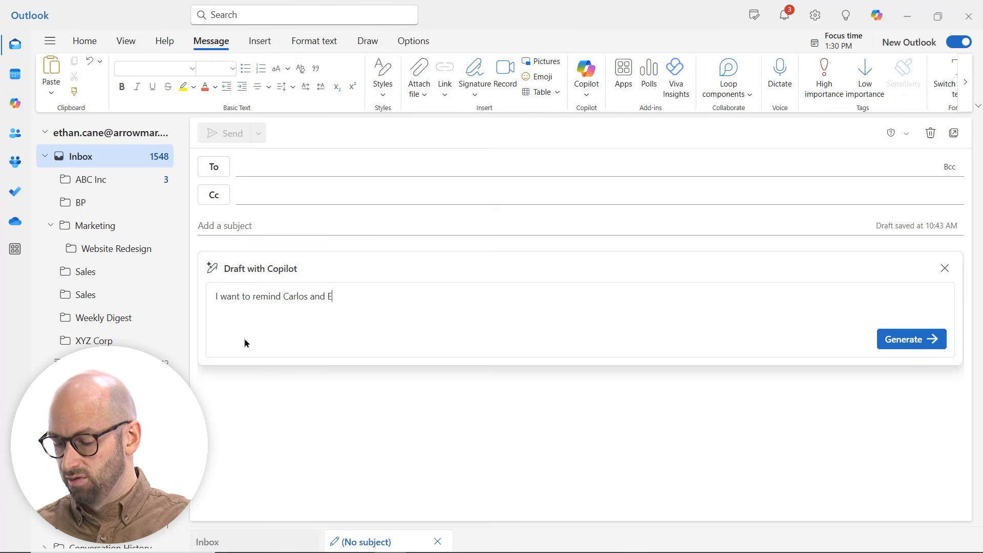
text(llen )
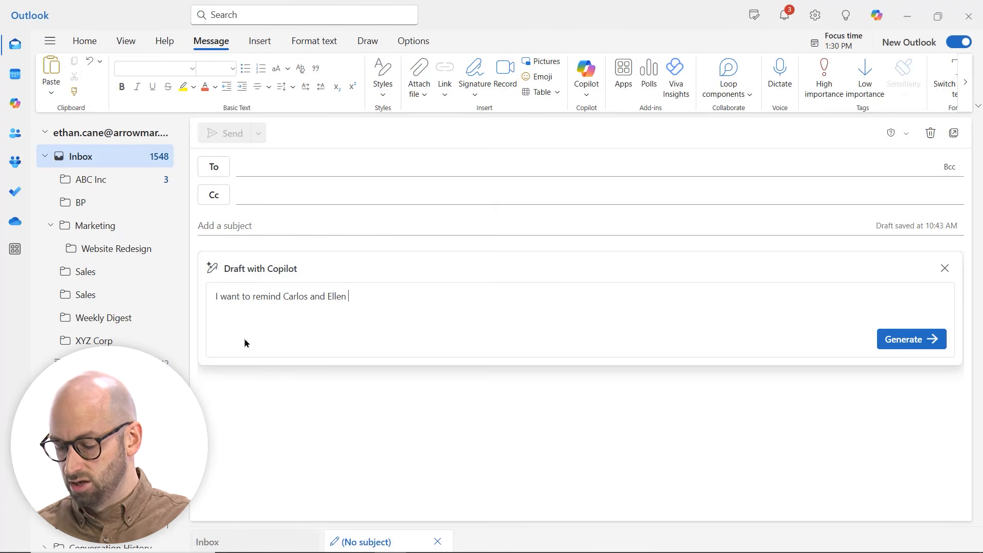
text(about the )
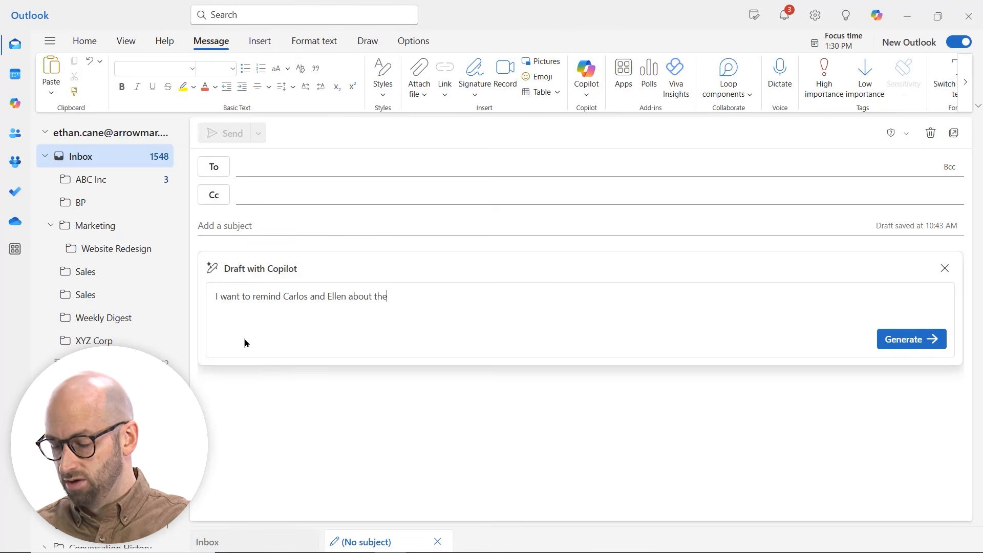
text(upcomin)
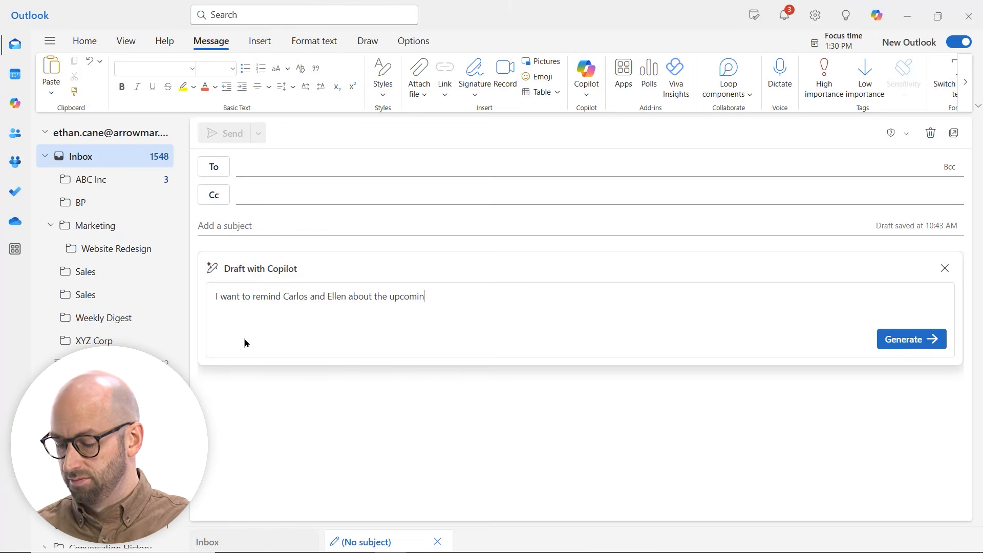
text(g meeting )
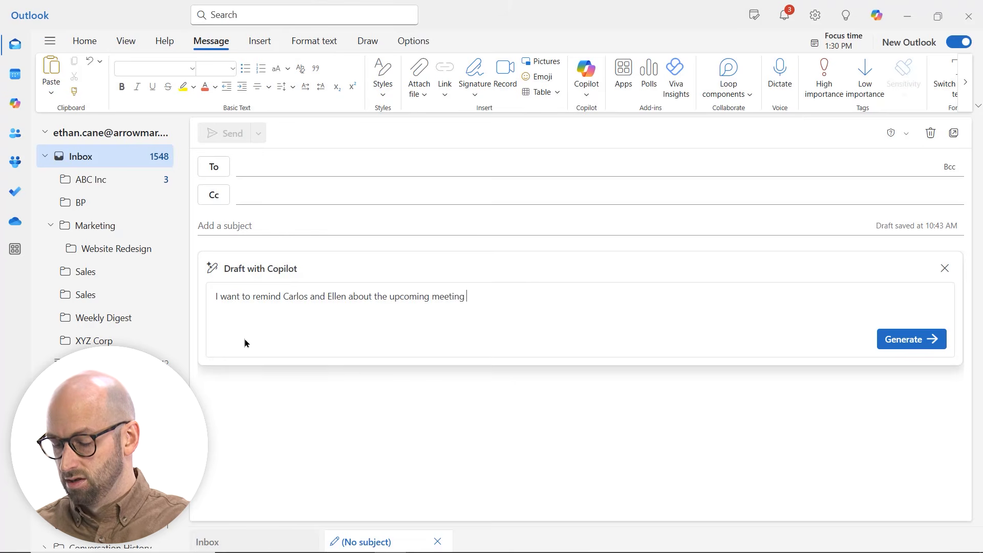
text(next w)
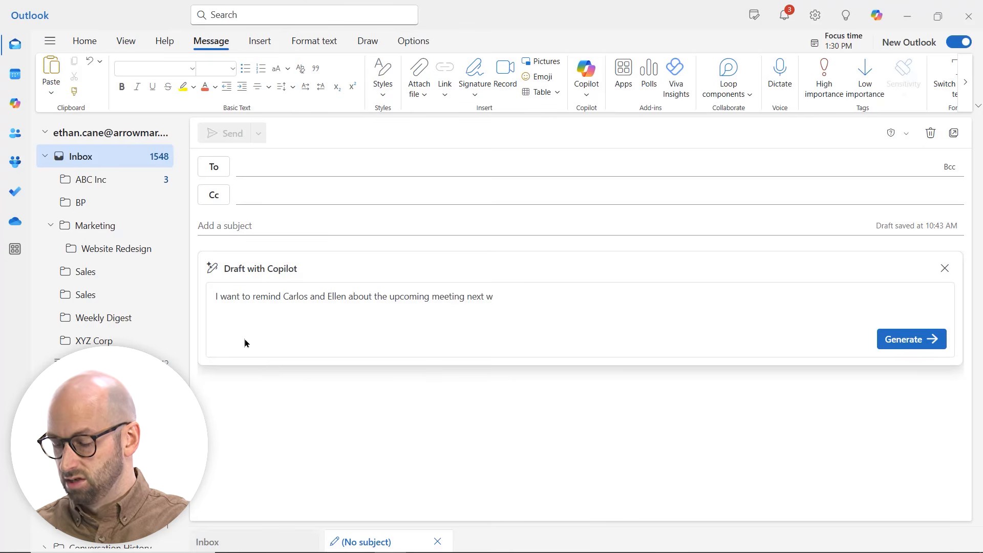
key(BackSpace)
text(W)
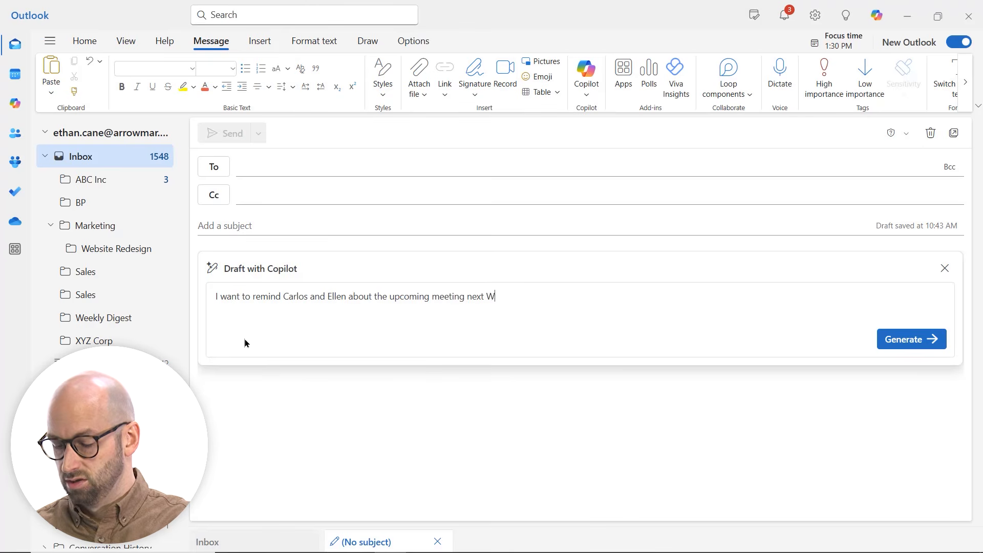
text(ednesday)
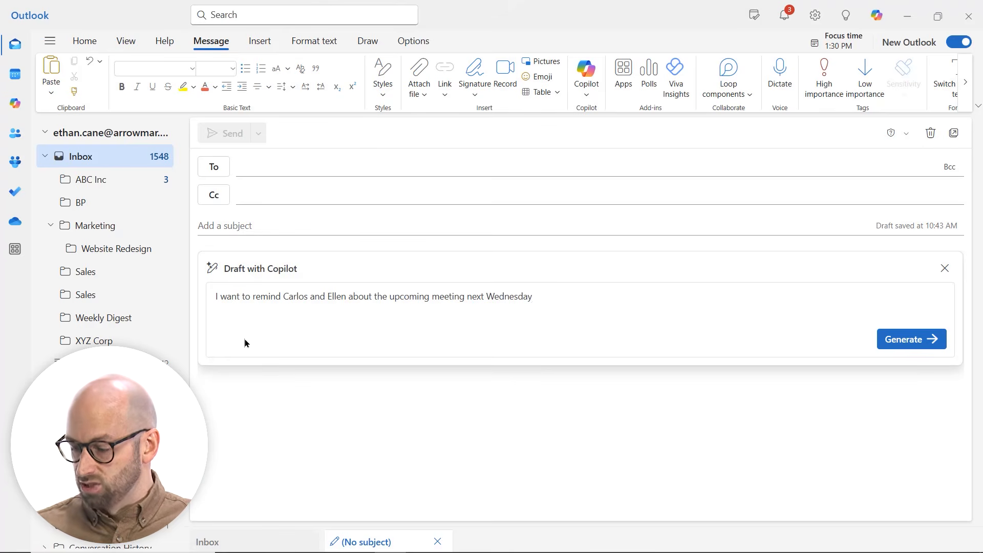
text(.)
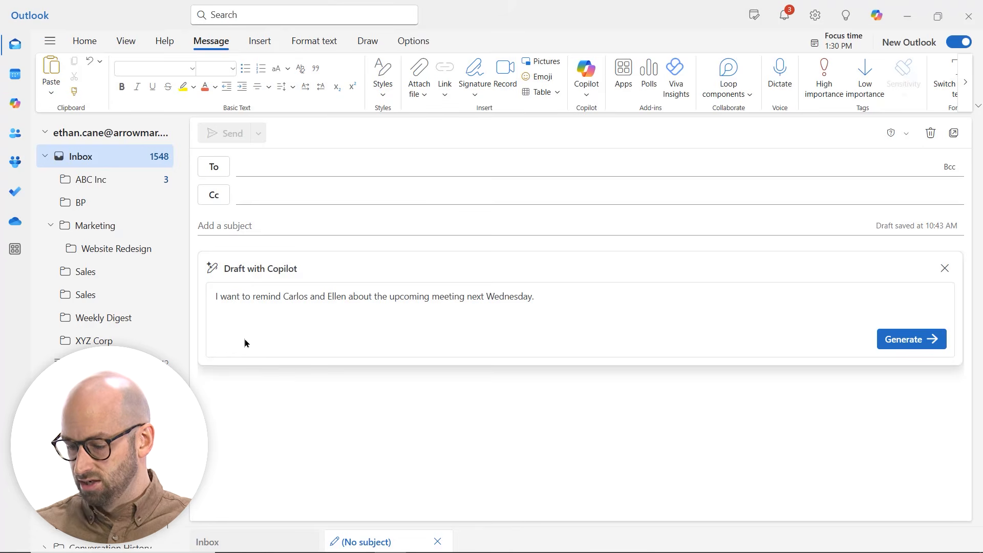
Extend the reminder sentence in the prompt with the meeting topic "on Project A" and begin a second sentence
text(on )
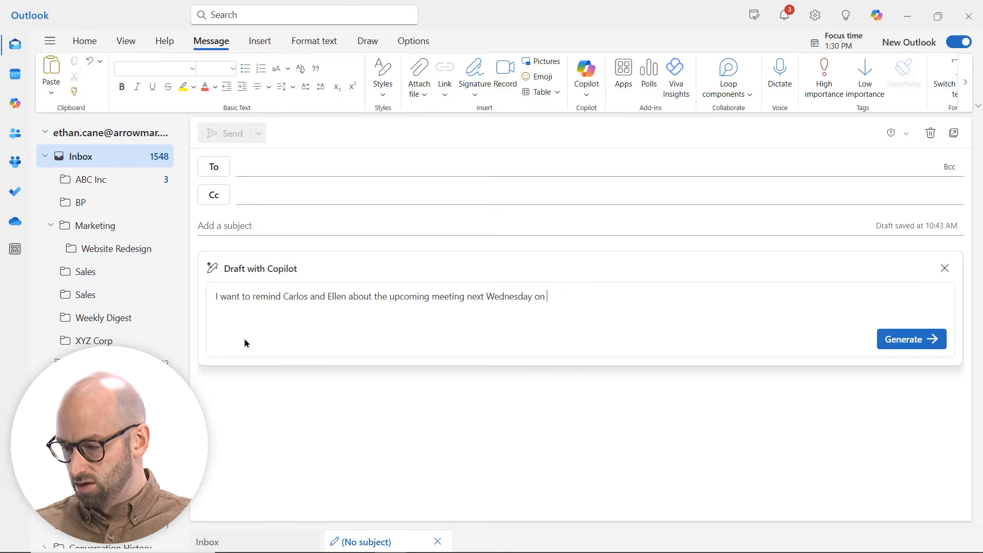
text(Pr)
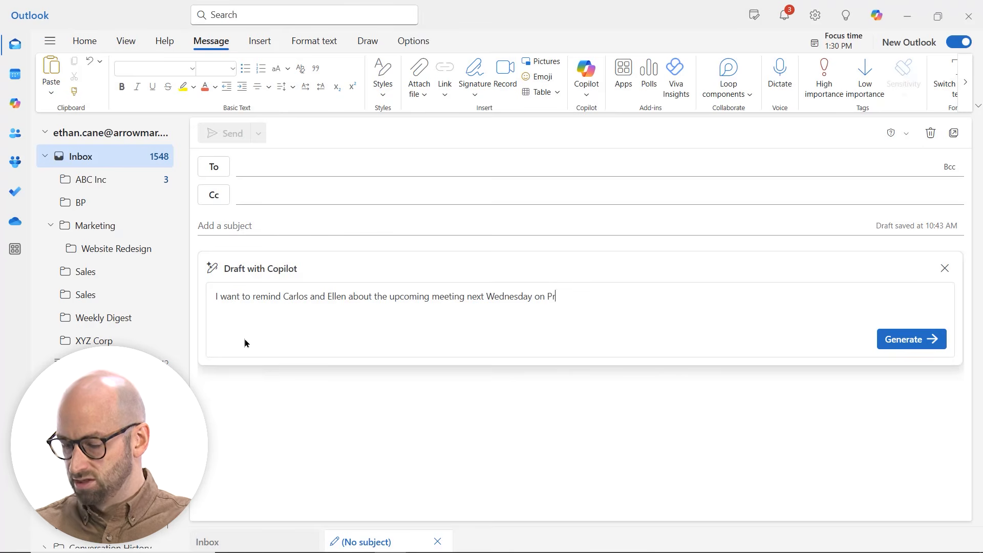
text(oje)
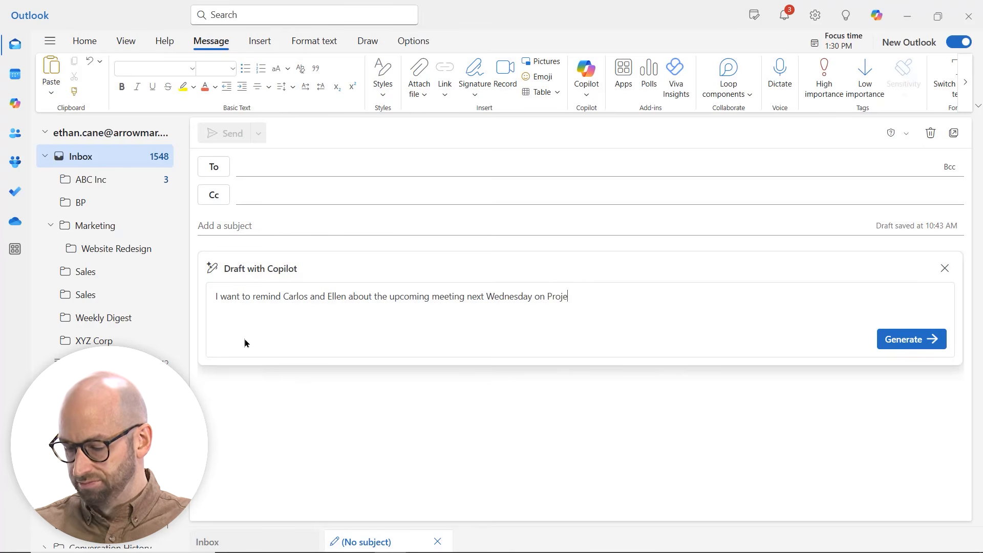
text(ct A. I)
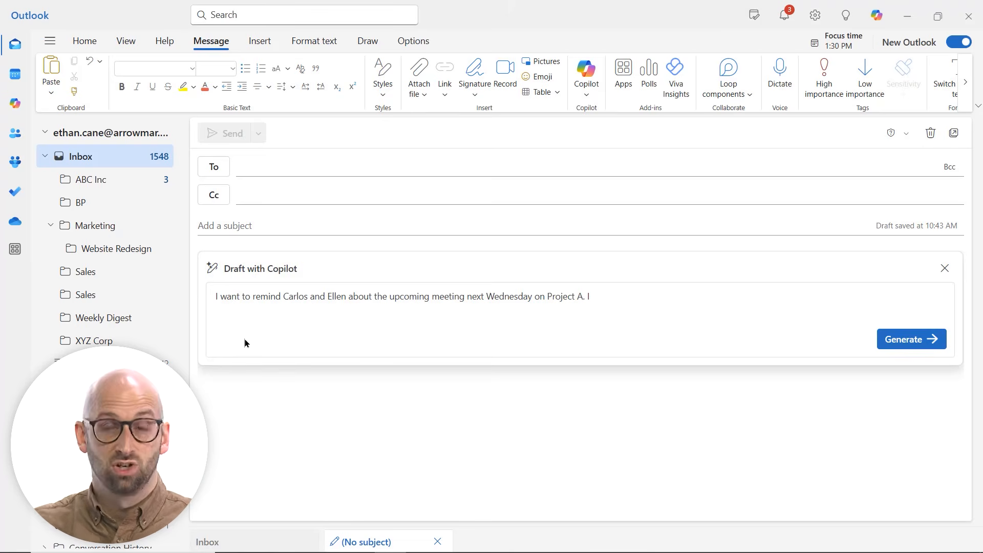
Complete the prompt's second sentence: also want to check in on the status of the slide deck they are both working on
text(al)
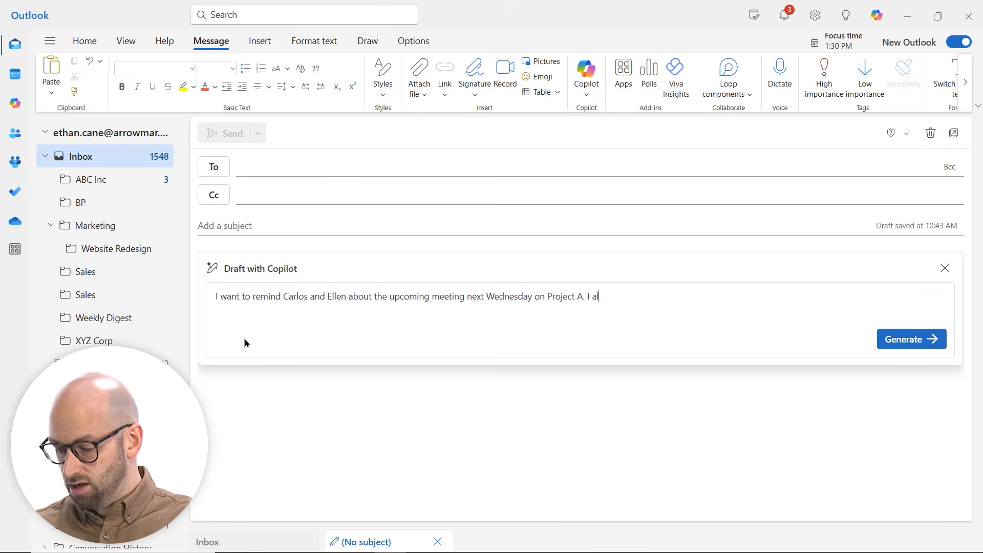
text(so want to )
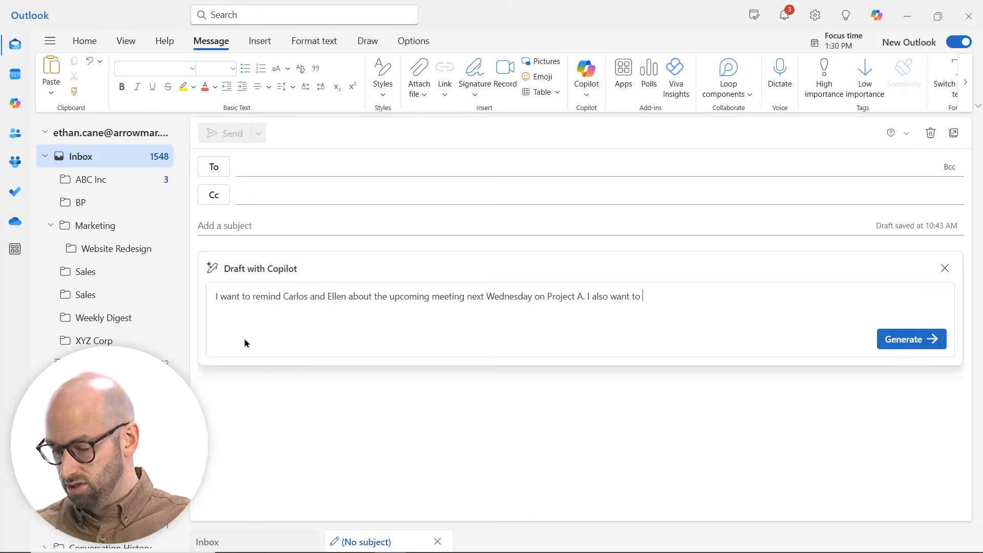
text(ccheck in on th statu)
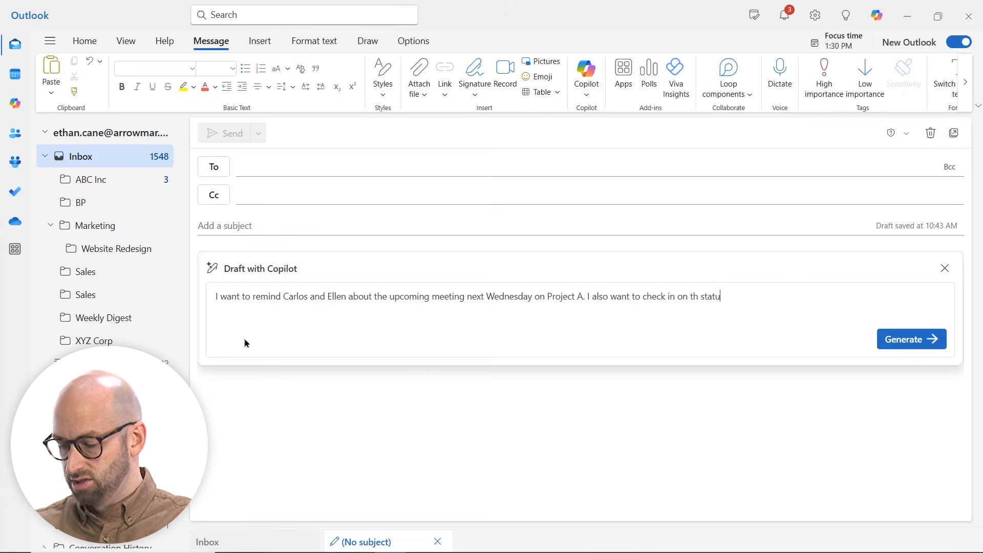
text(s of the )
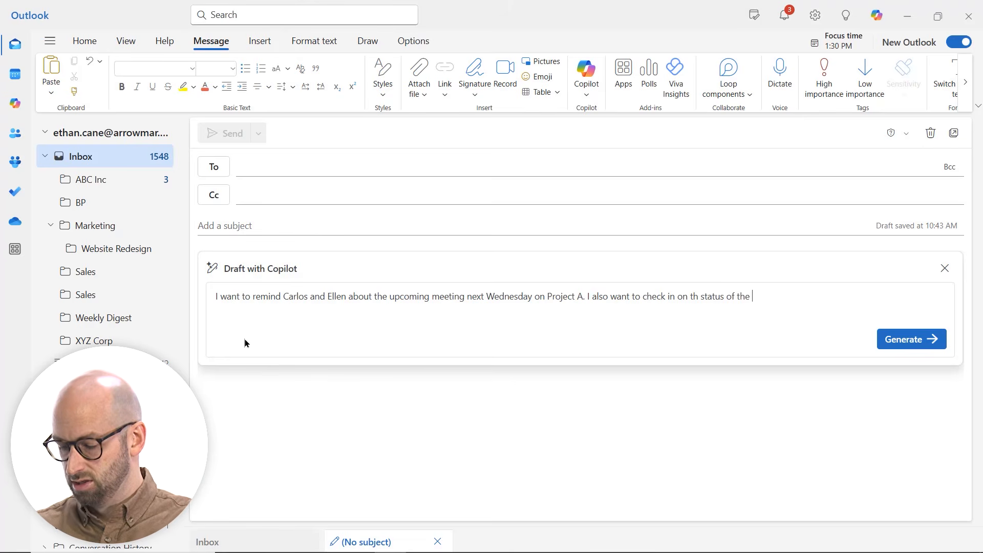
text(slide de)
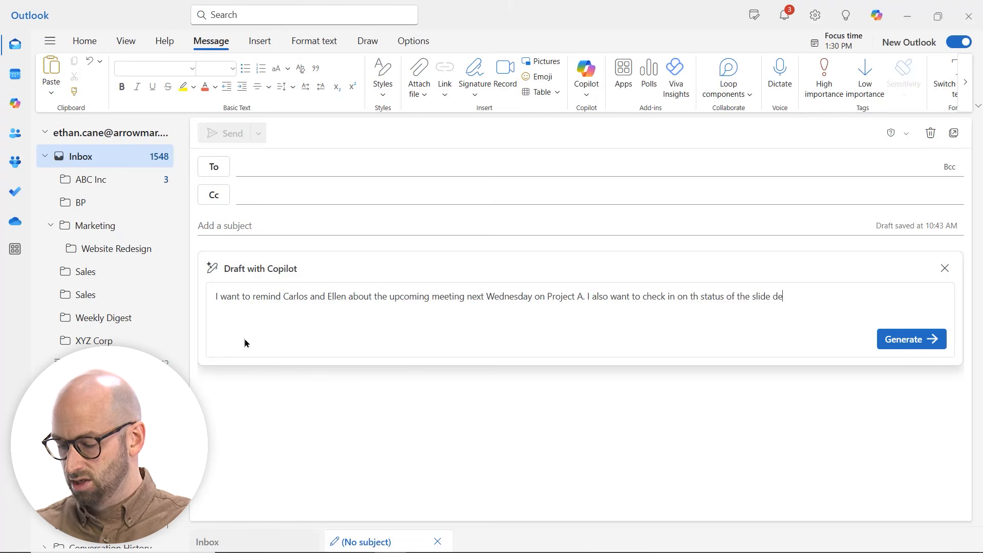
text(ck they are )
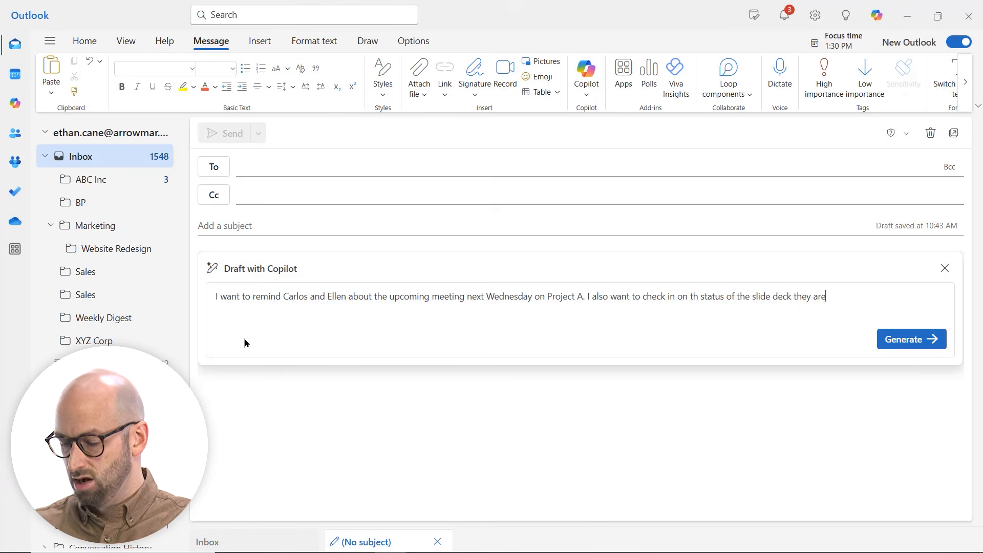
text(both wo)
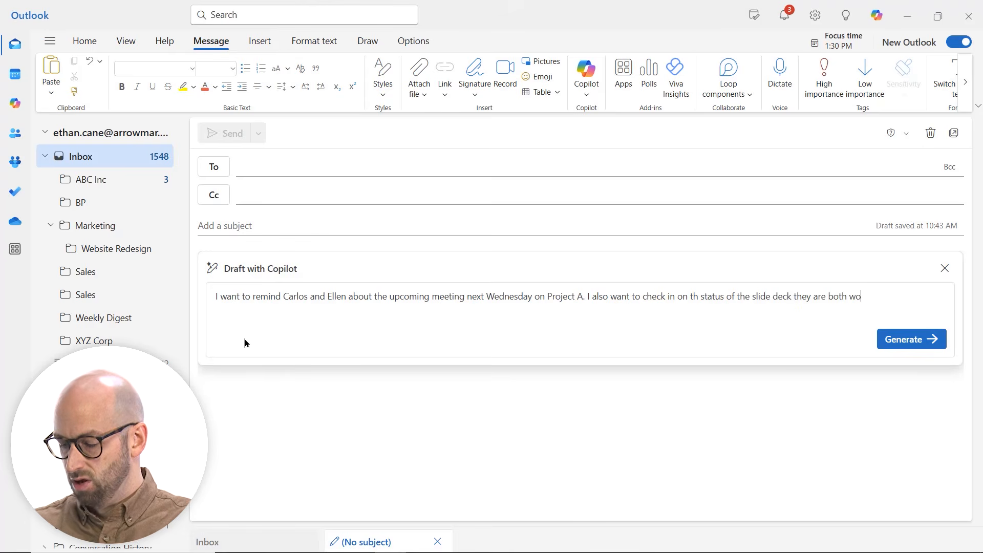
text(rking on)
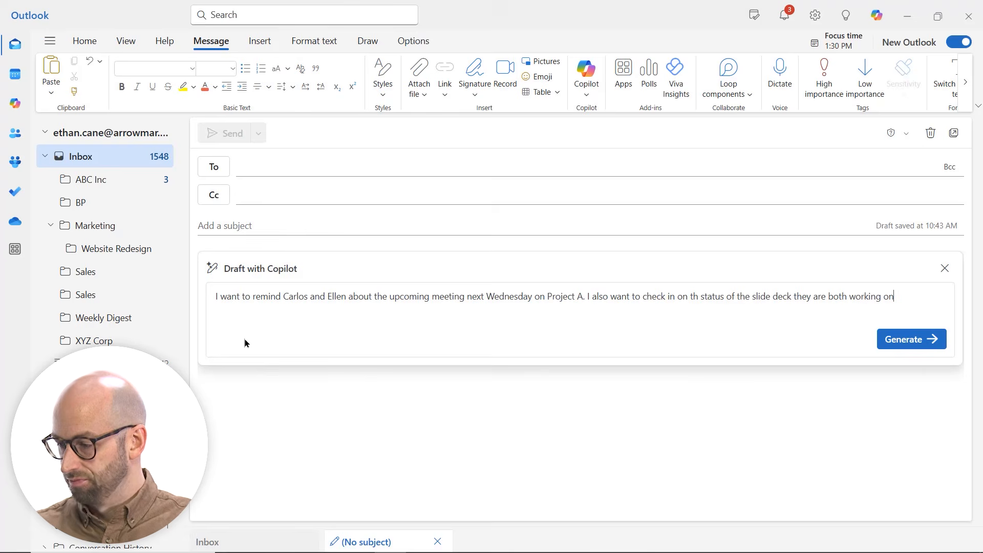
Correct the misspelled "th" to "the" in the prompt and generate the email draft
click(698, 296)
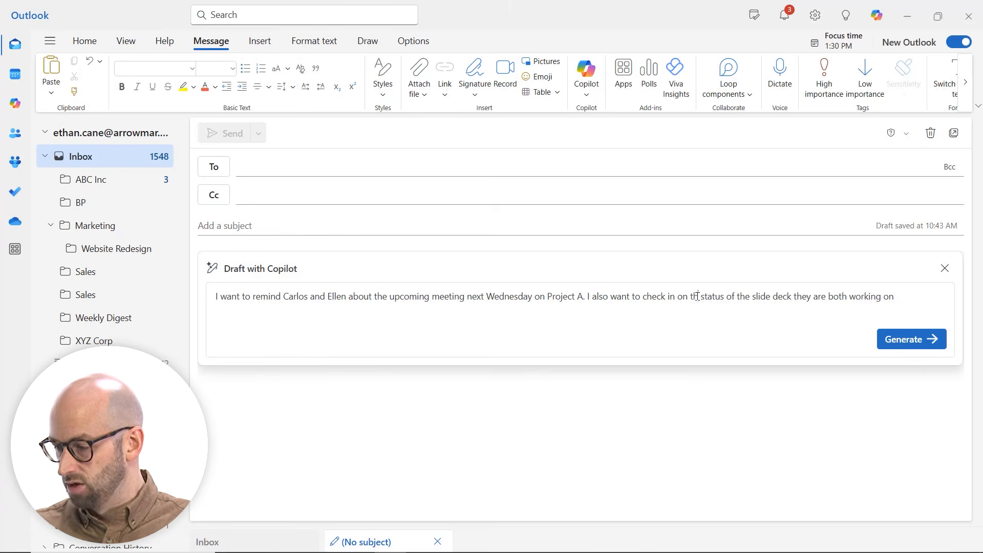
text(e)
click(902, 296)
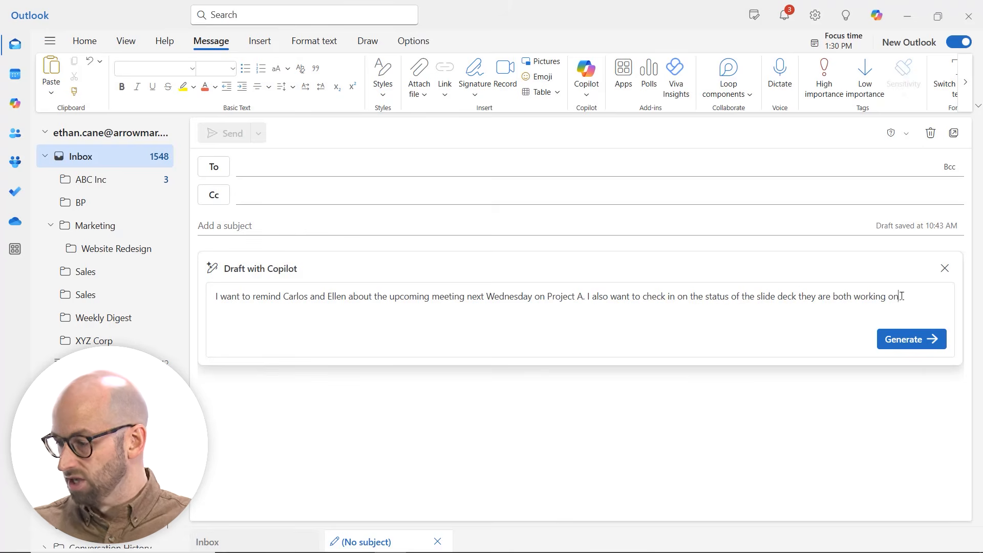
click(908, 338)
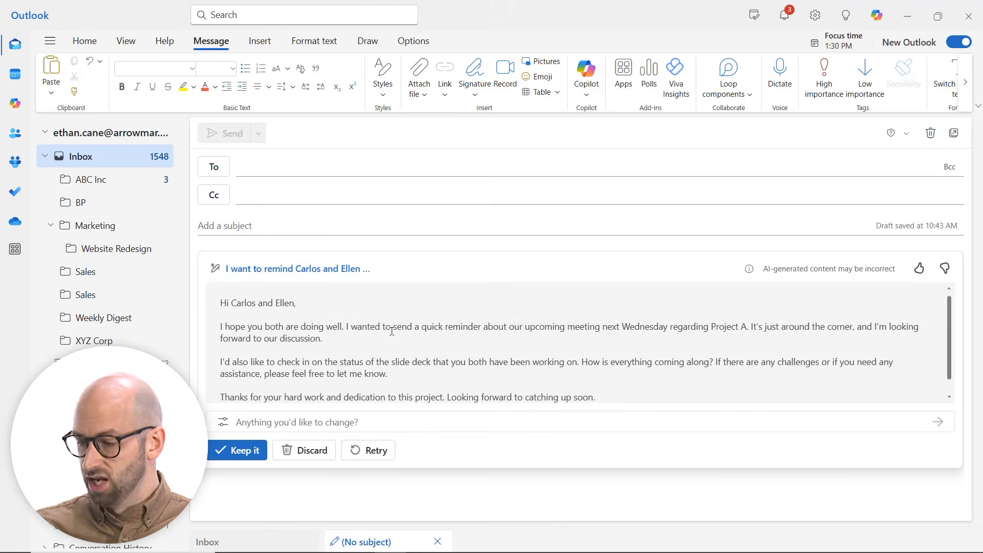
Have Copilot rewrite the generated email draft to be shorter and to sound more direct
scroll(348, 323, up, 1)
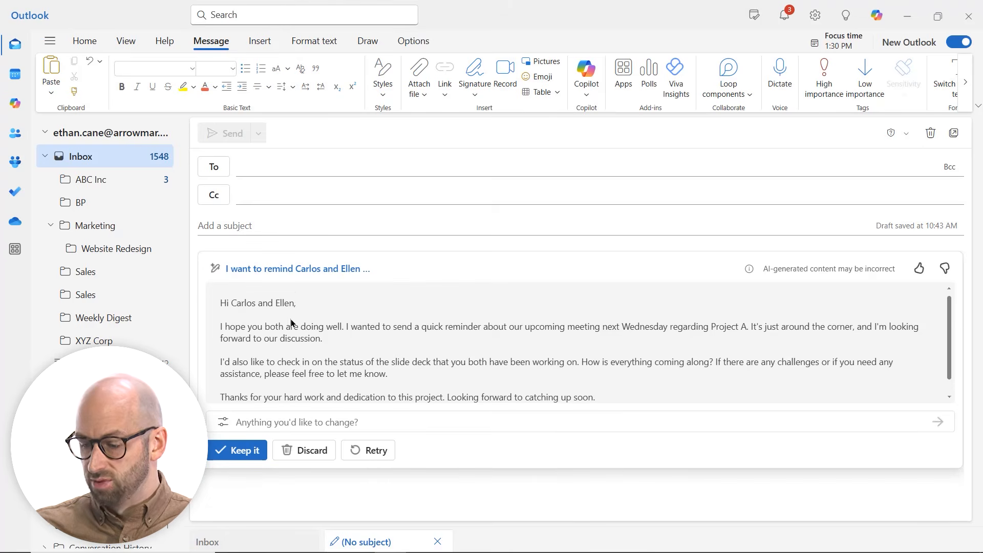
scroll(279, 313, down, 1)
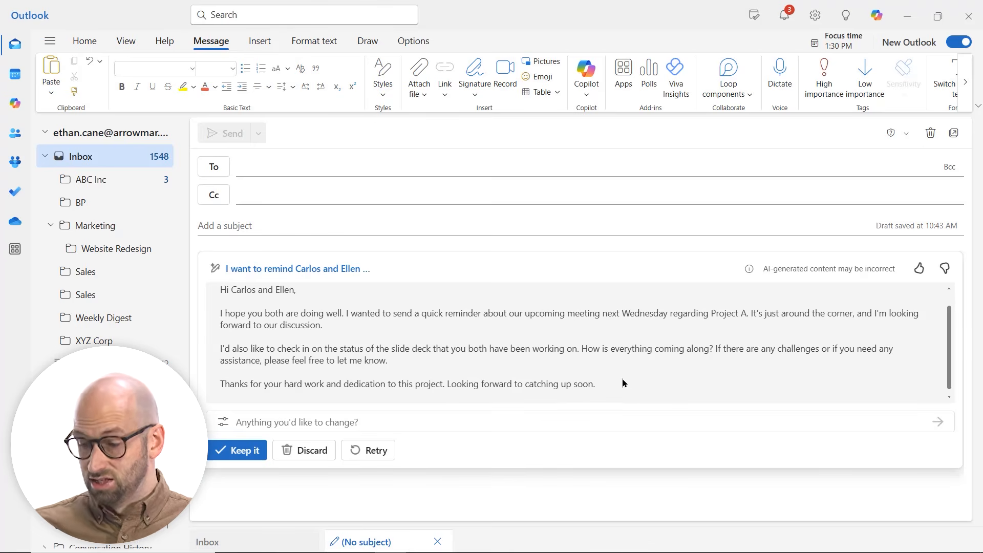
scroll(622, 383, up, 1)
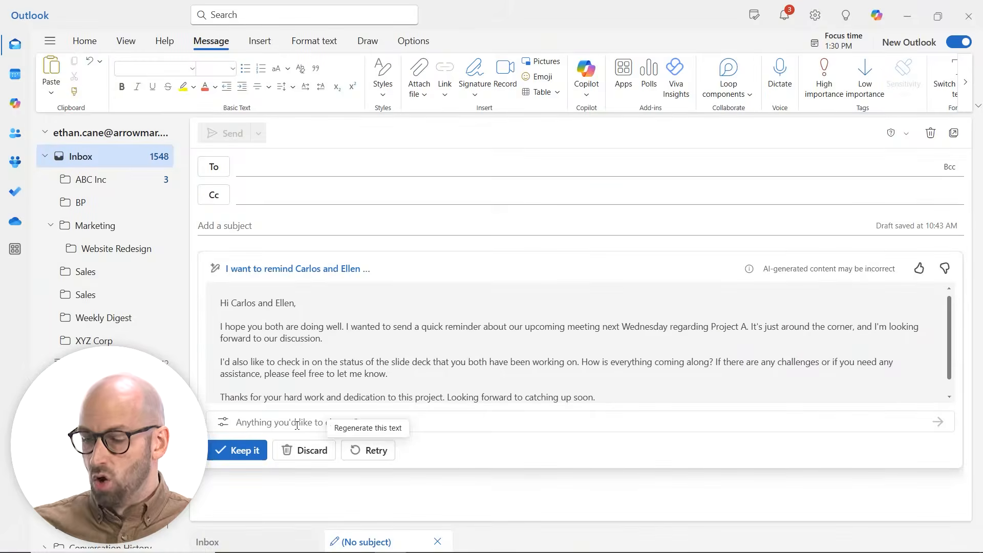
click(224, 425)
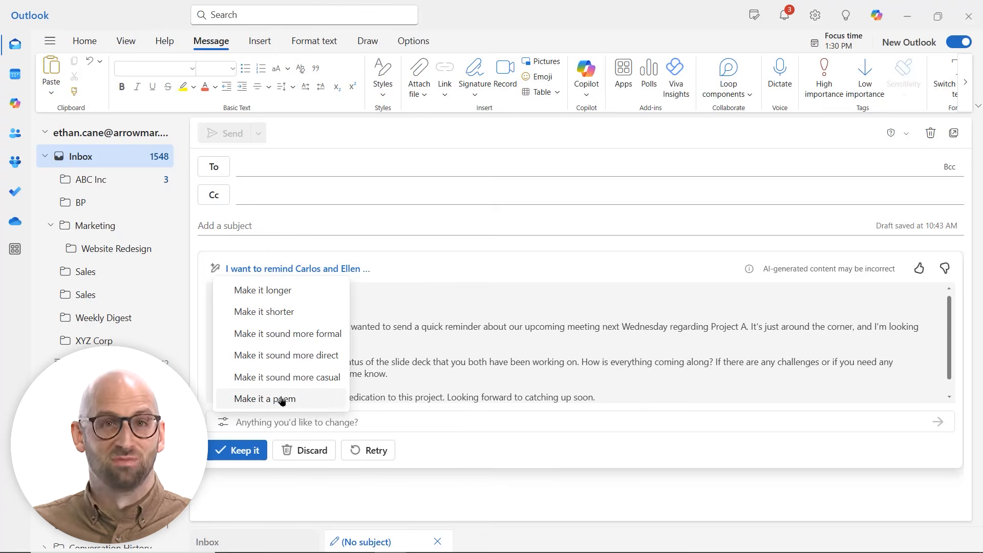
click(288, 313)
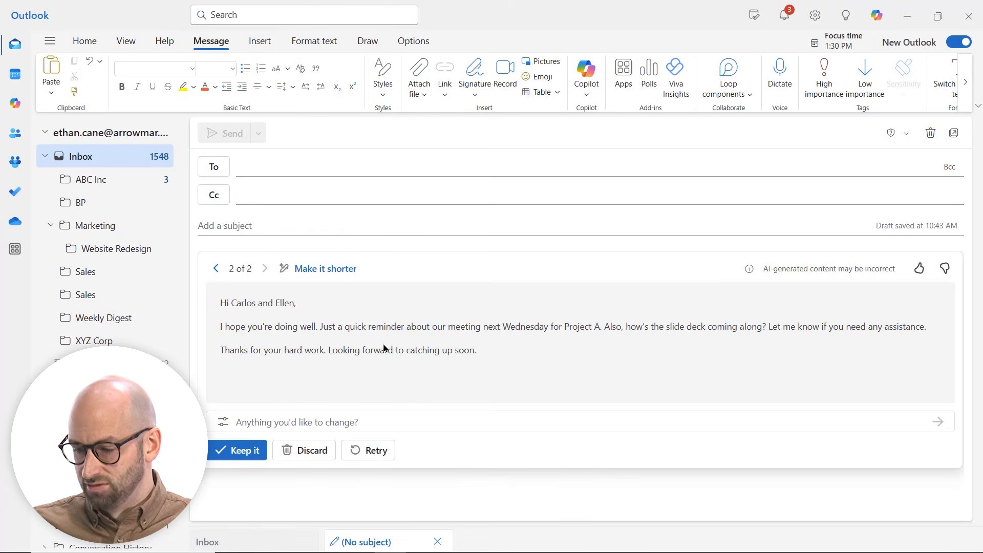
click(223, 423)
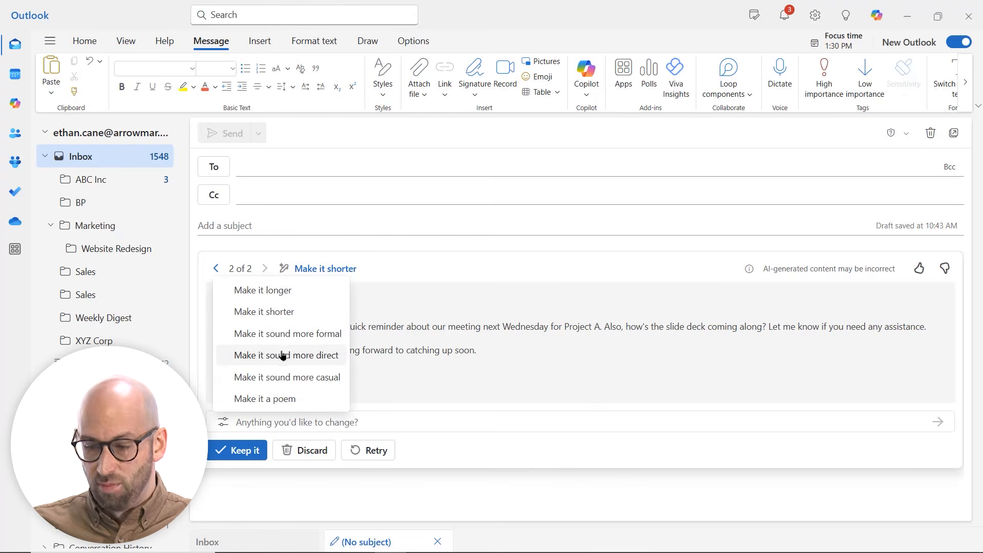
click(302, 359)
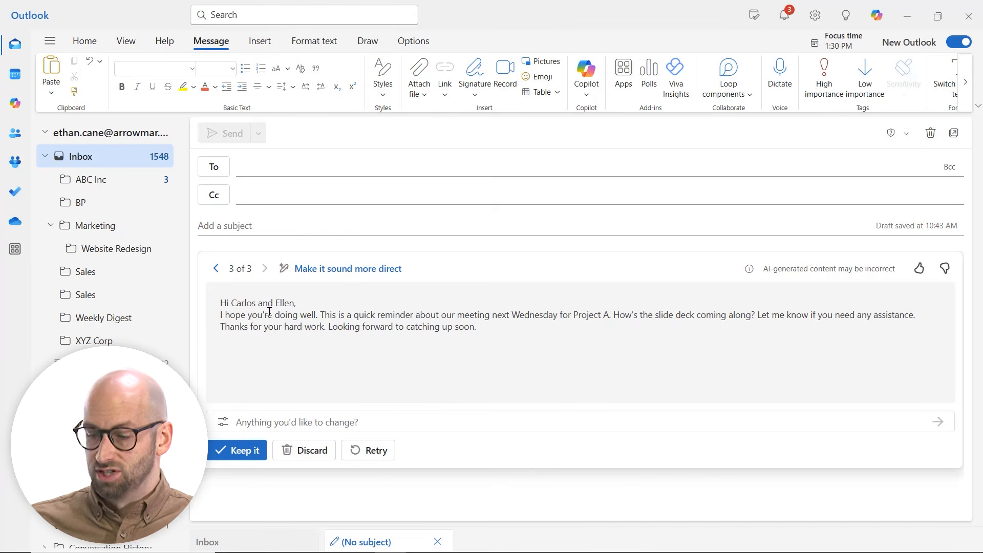
Compare the three Copilot draft versions, return to version 1 and keep it as the email text
click(217, 269)
click(217, 268)
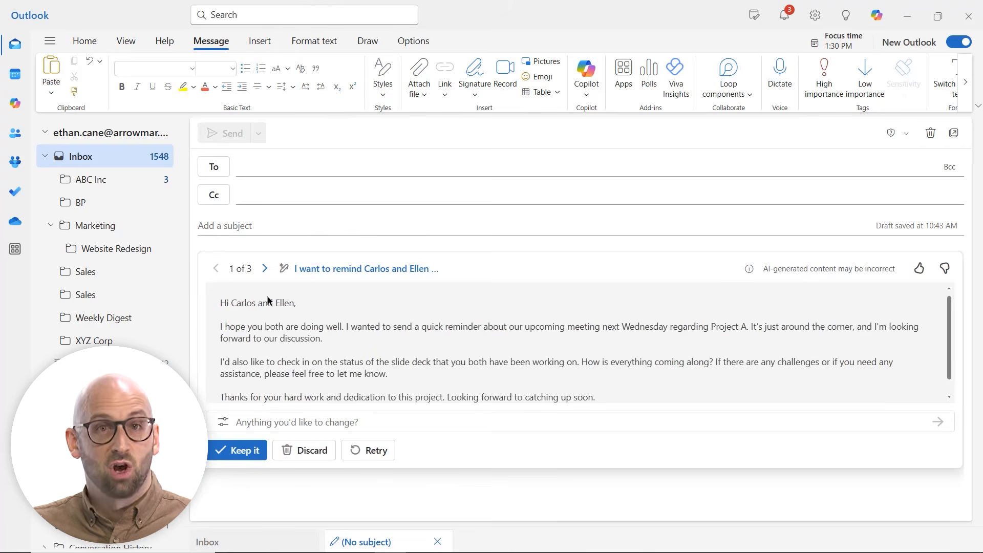
click(264, 269)
click(264, 270)
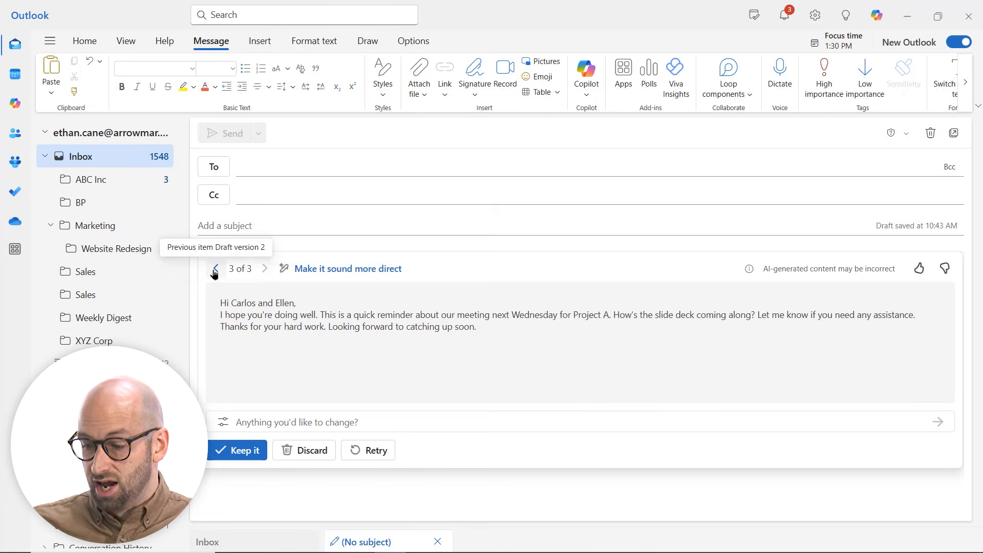
click(215, 270)
click(215, 270)
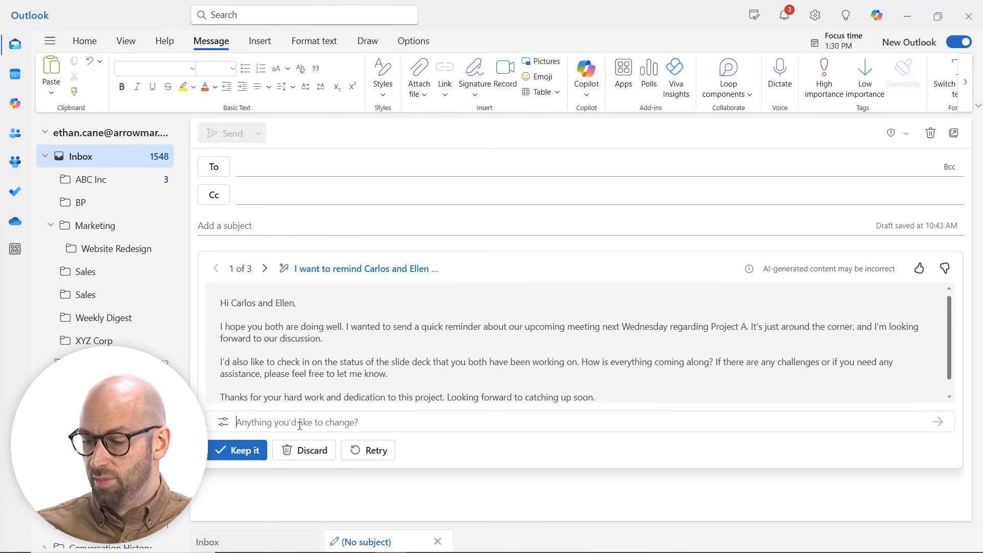
click(254, 451)
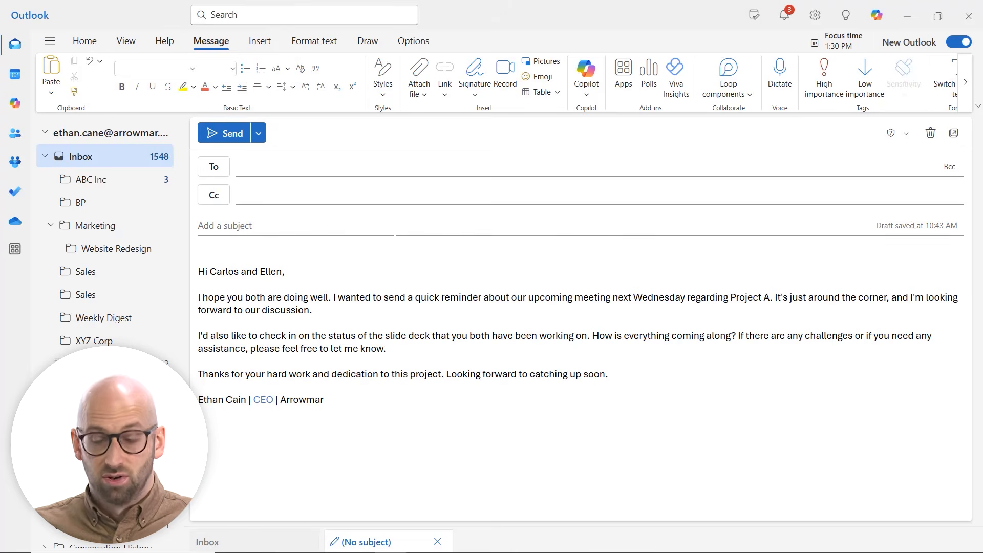
Start a reply to the inbox email sharing "Arrowmar Project Proposal" and open a custom Copilot draft prompt for it
click(103, 162)
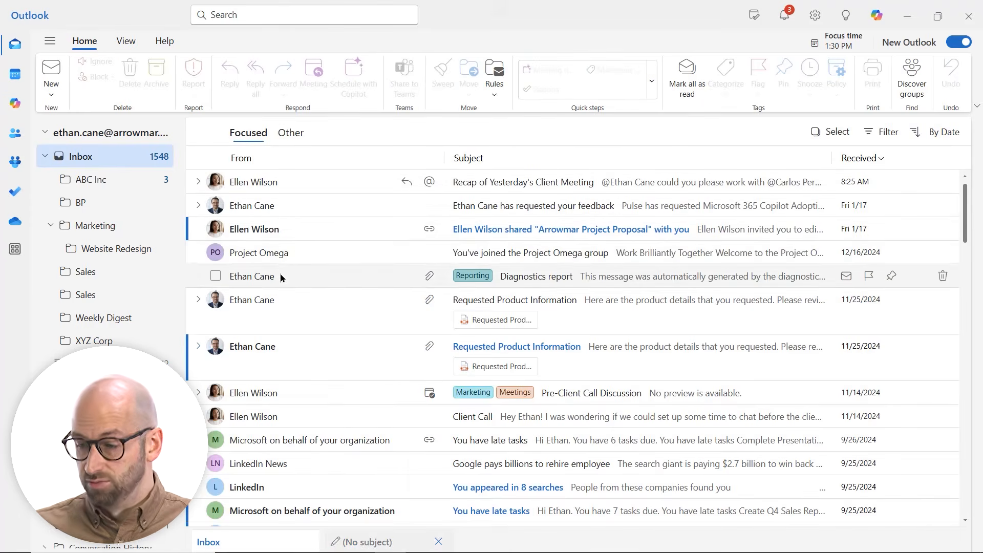
click(286, 236)
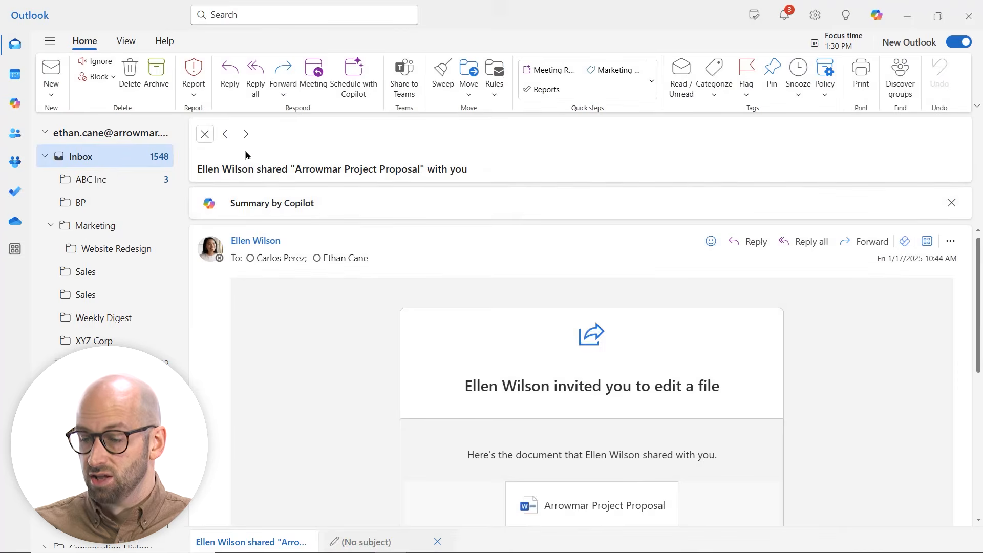
click(231, 76)
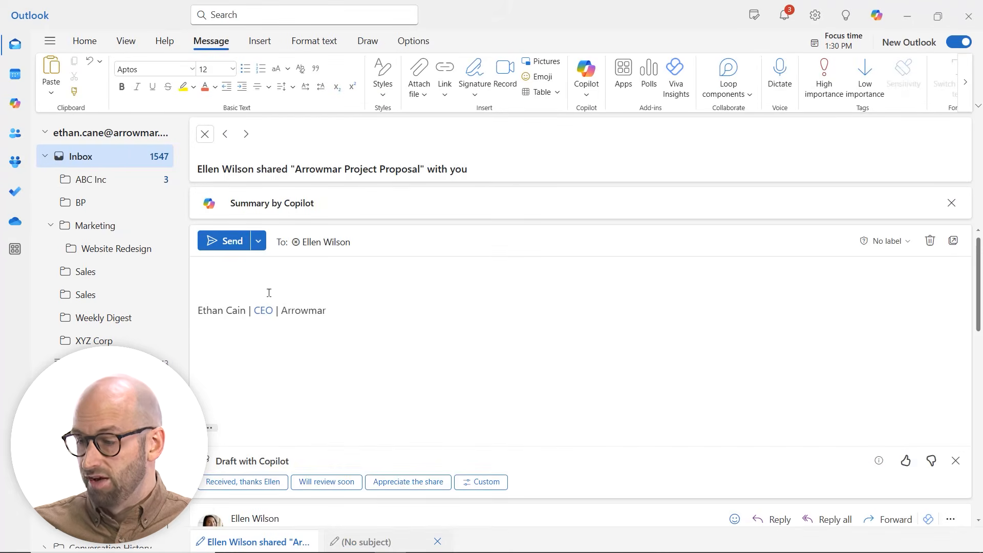
scroll(352, 428, down, 3)
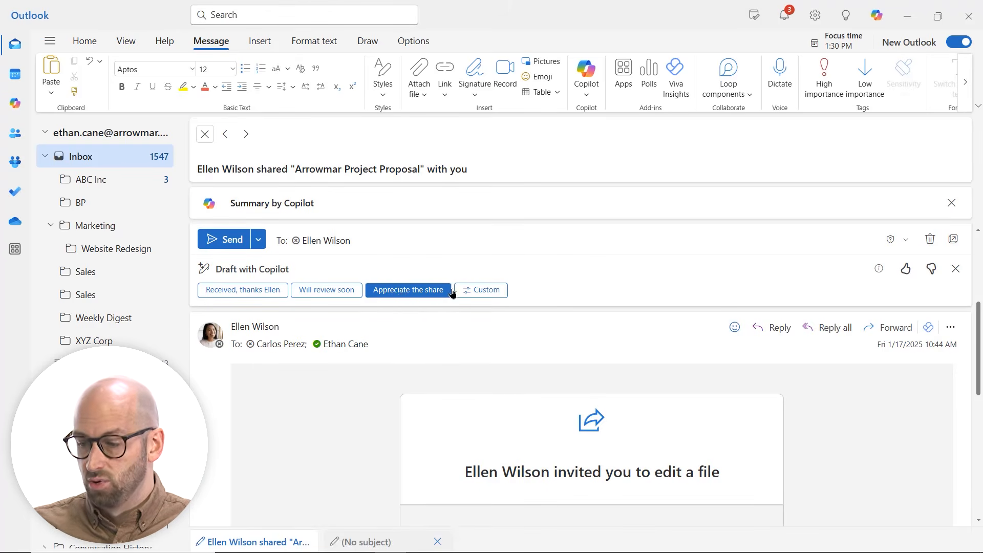
click(471, 291)
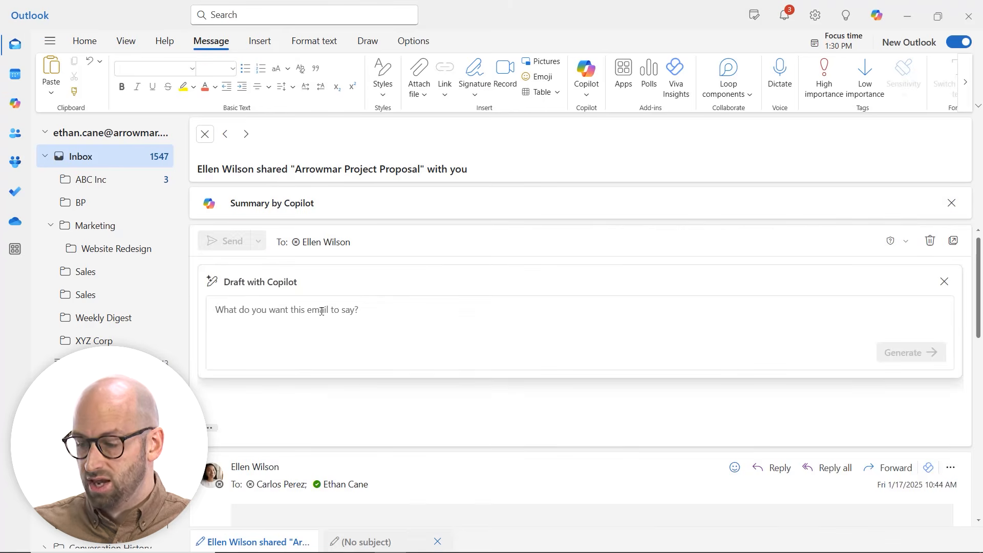